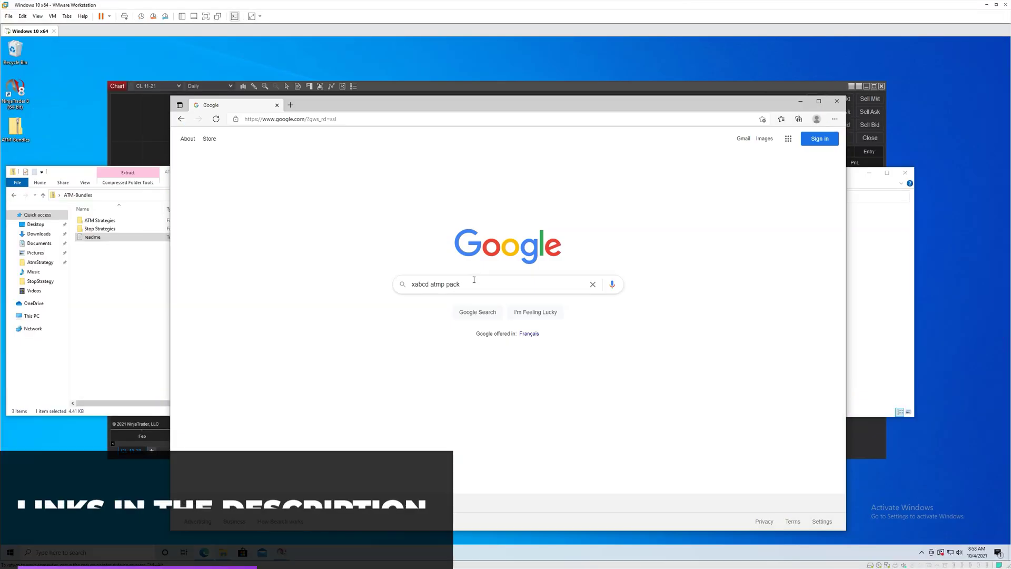
Run the Google search for 'xabcd atm pack'
click(455, 287)
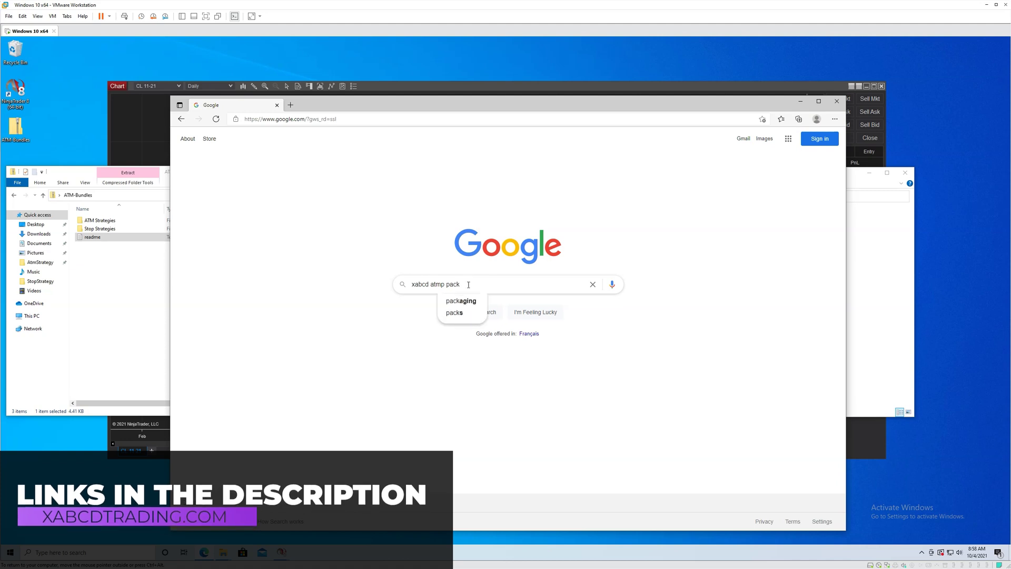
key(Return)
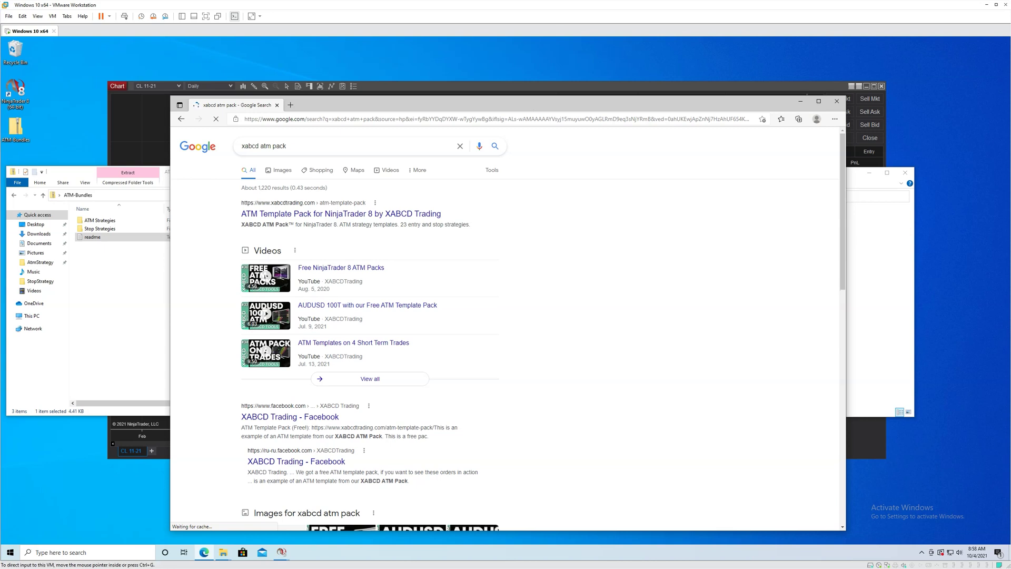
Open the XABCD ATM Template Pack for NinjaTrader 8 page and select the ATM-Bundles archive
click(412, 220)
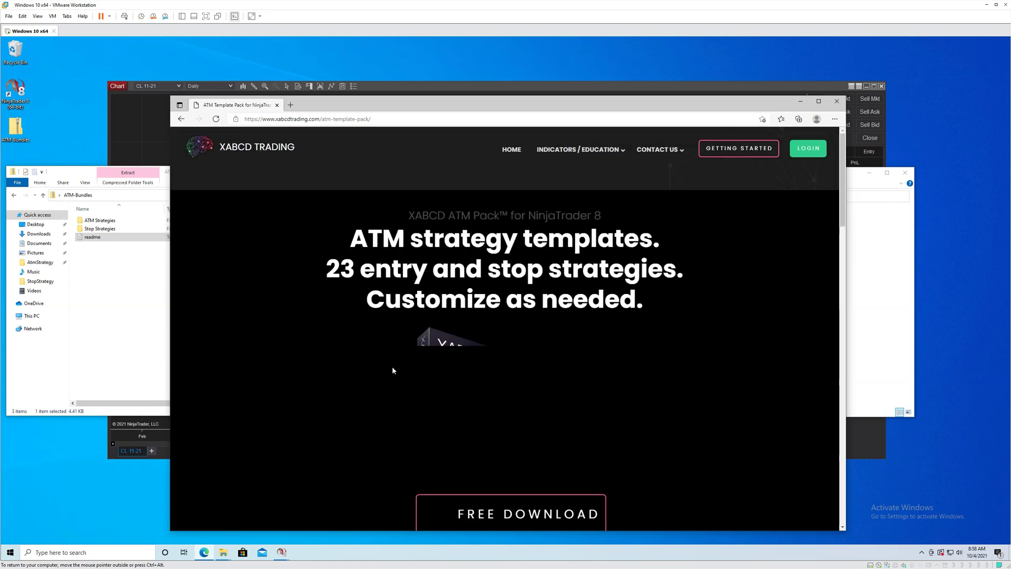
scroll(392, 366, down, 2)
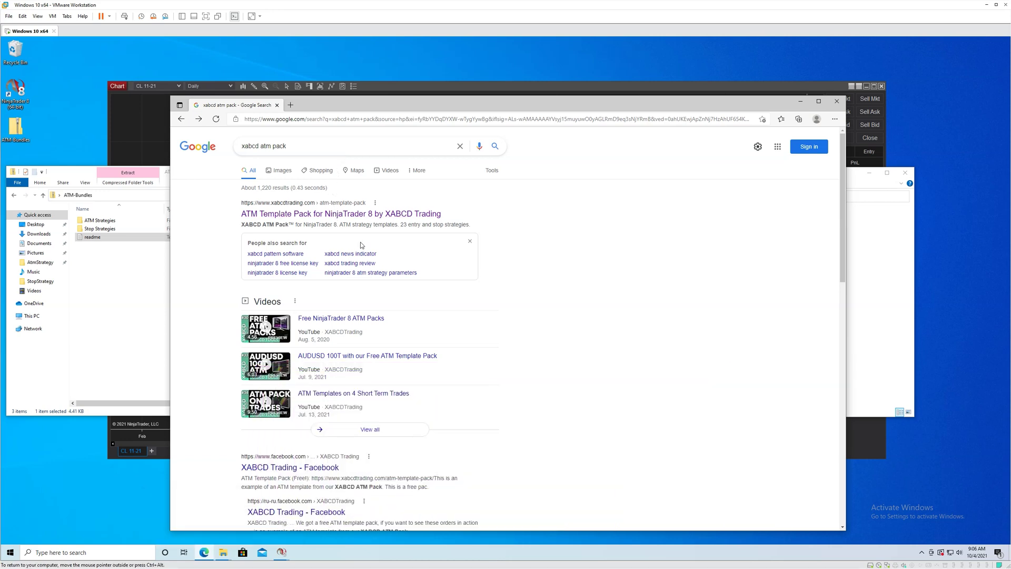
click(377, 213)
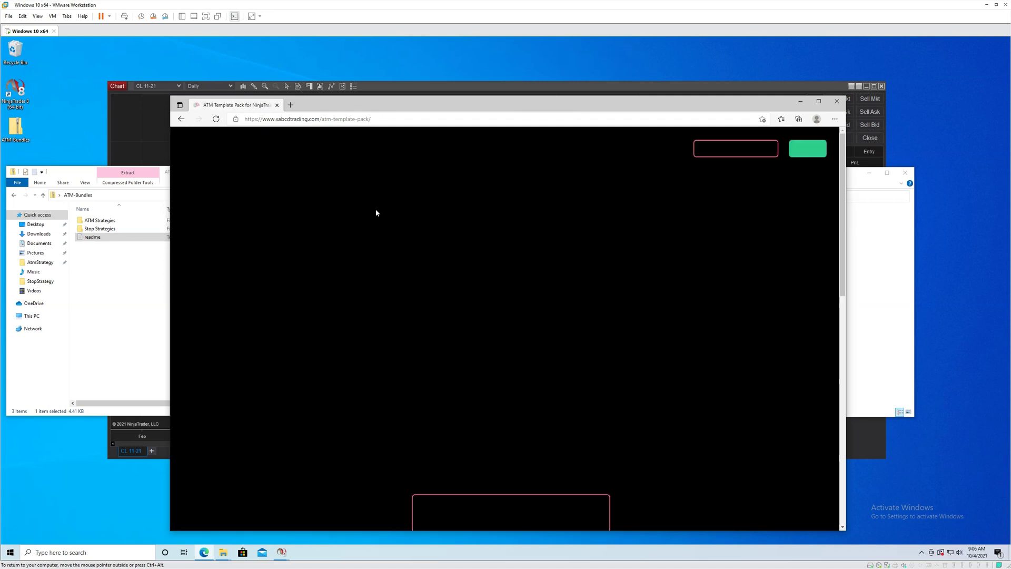
scroll(437, 376, down, 2)
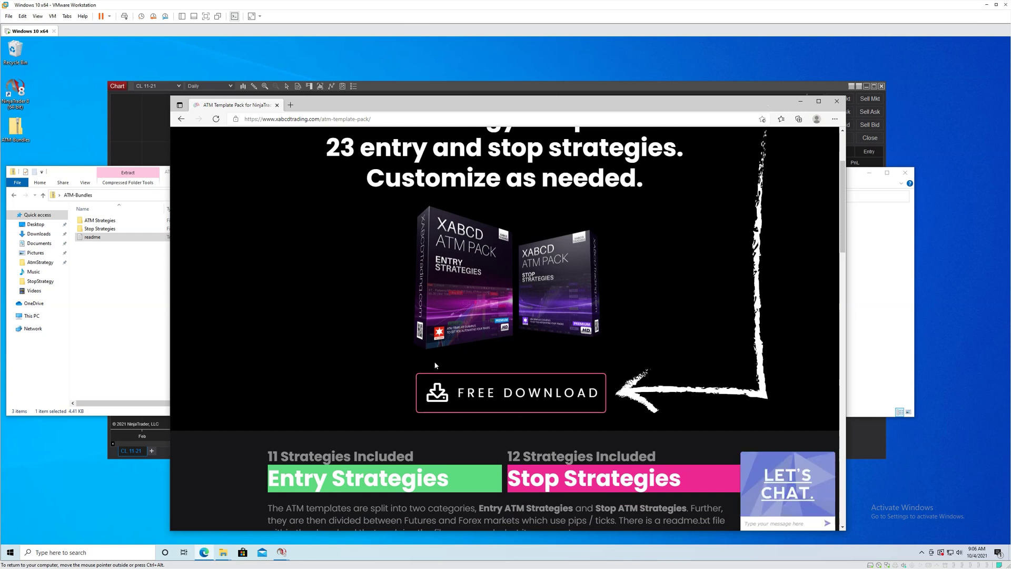
click(16, 130)
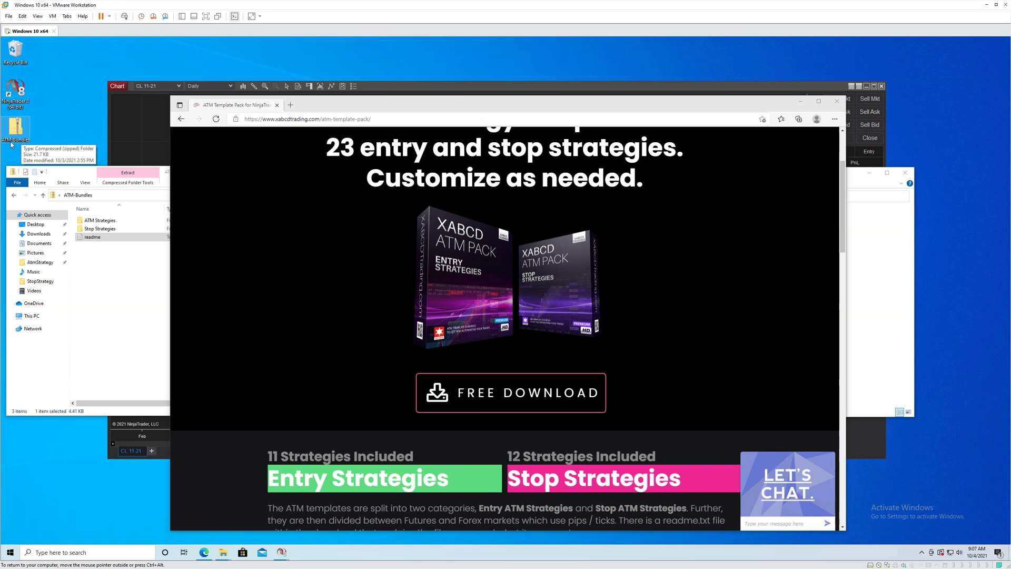
Close the browser and both Explorer windows, then confirm the chart's ATM Strategy list offers only Custom and None
click(837, 103)
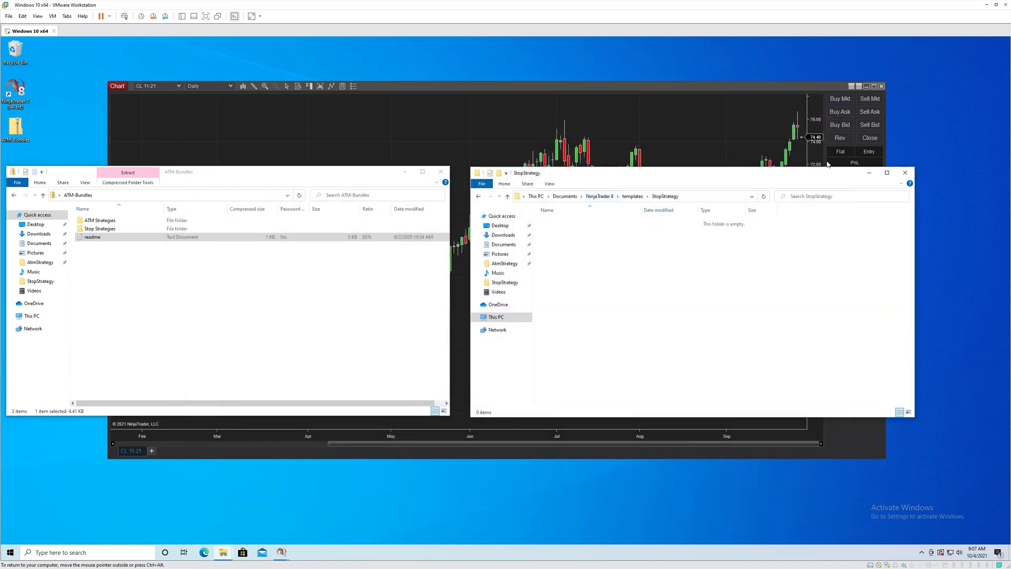
click(905, 172)
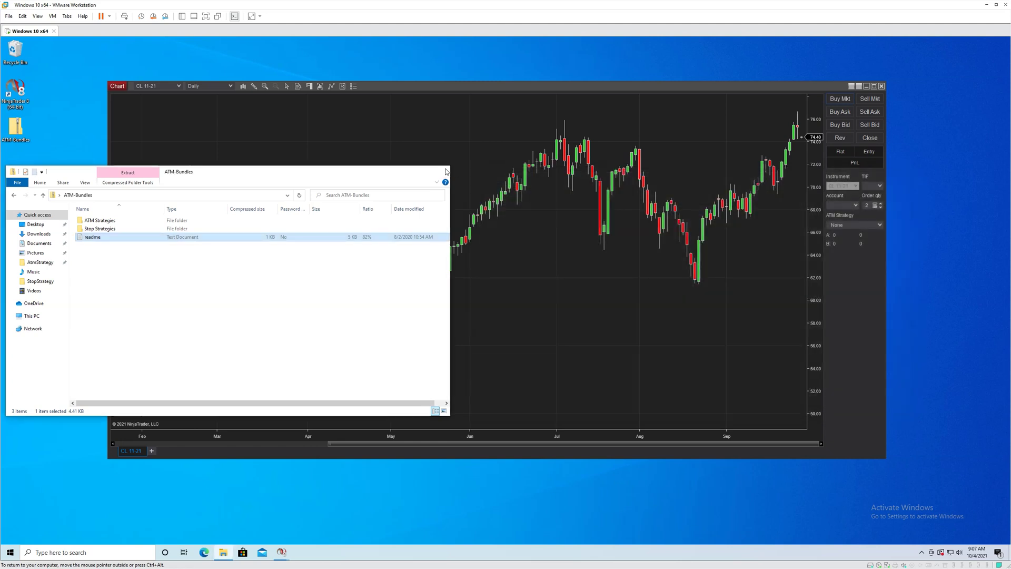
click(440, 170)
click(850, 227)
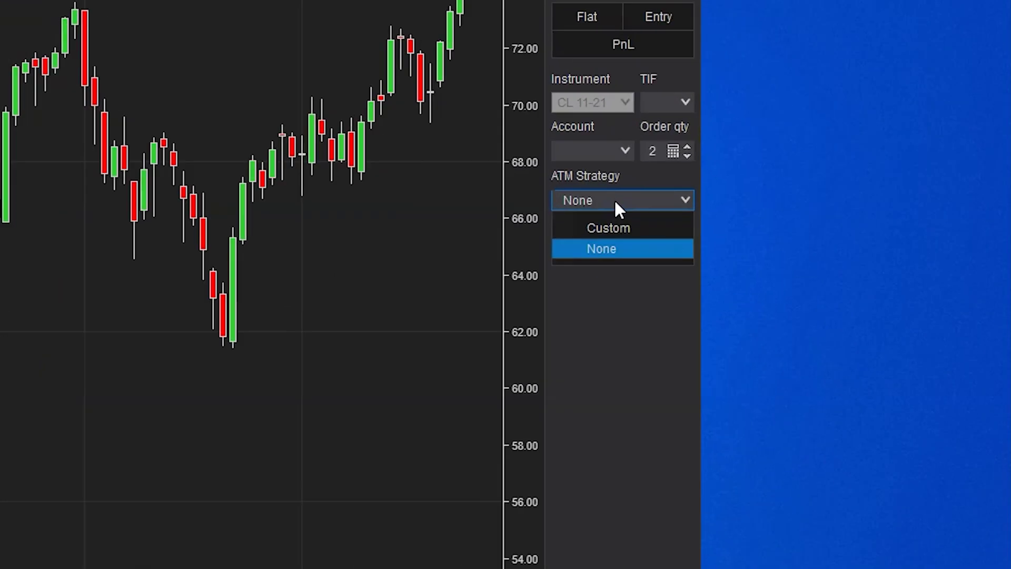
click(615, 207)
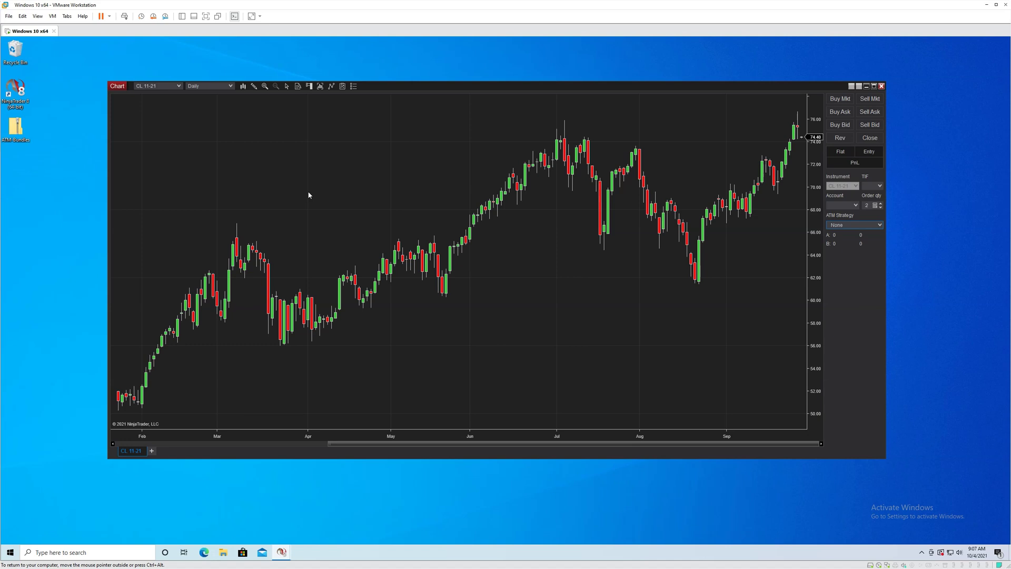
Browse the ATM-Bundles archive's ATM Strategies folder of 11 XML templates, then return to the archive root
click(19, 139)
double_click(19, 139)
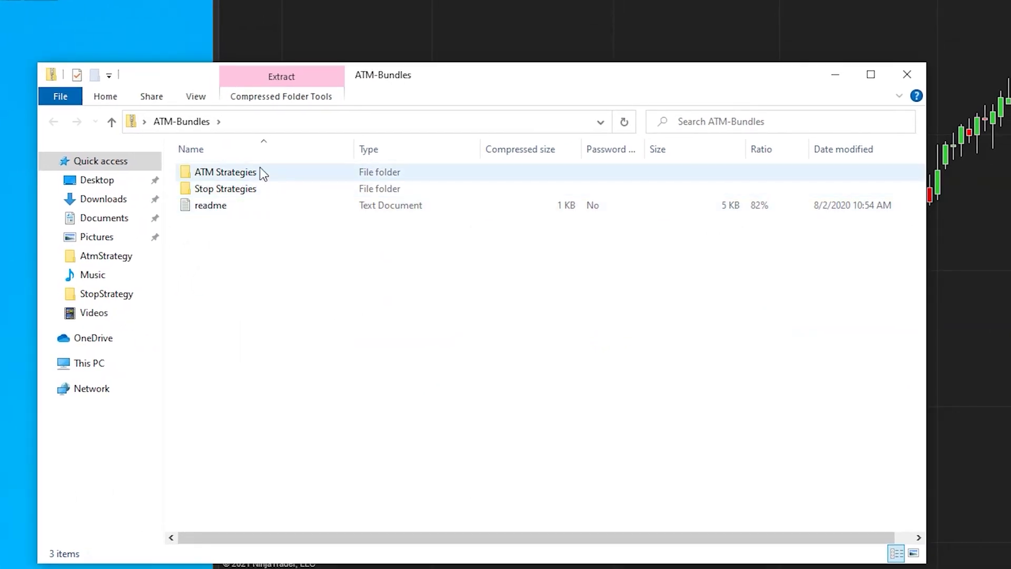
click(259, 167)
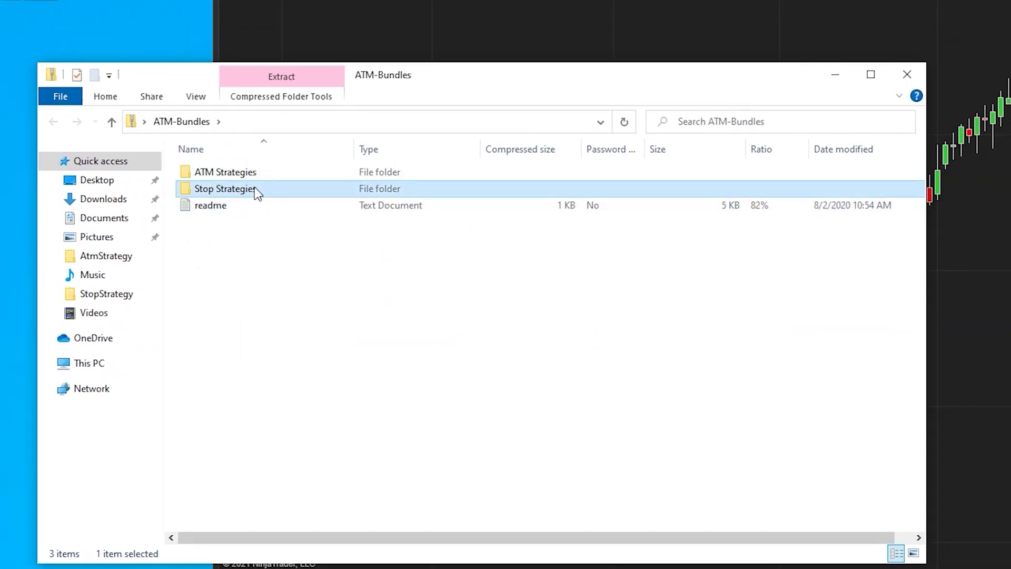
double_click(260, 170)
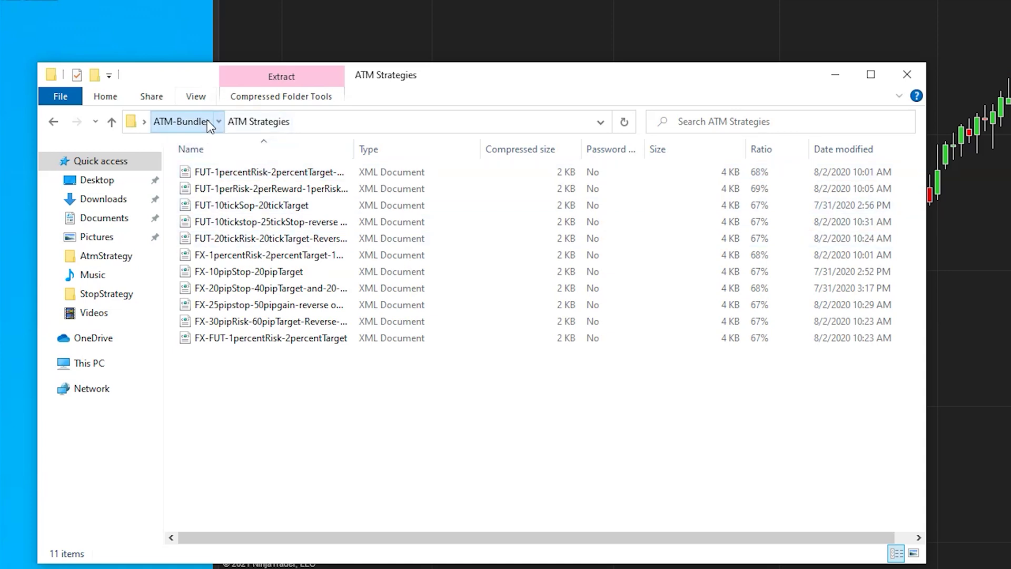
click(181, 122)
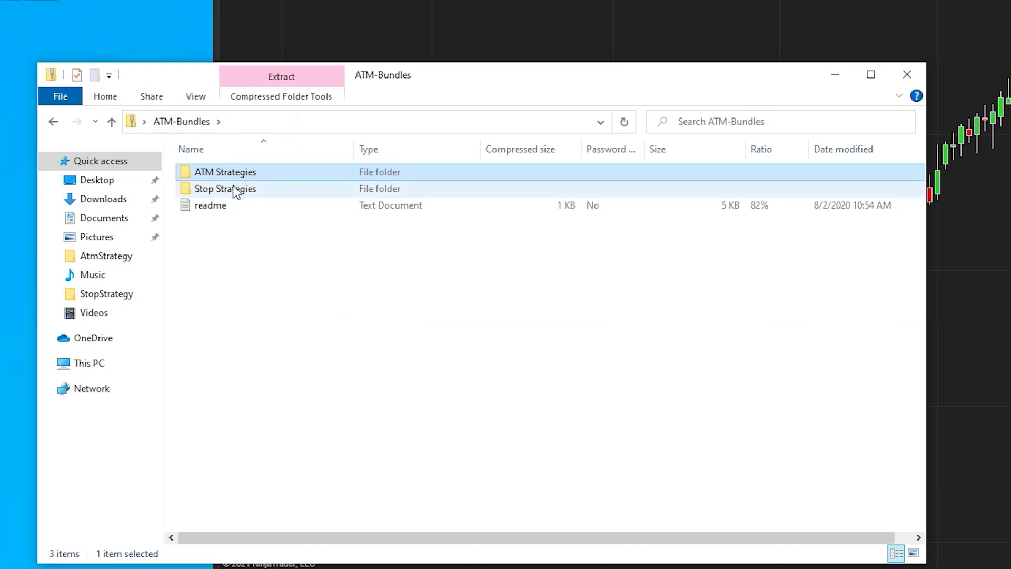
click(217, 208)
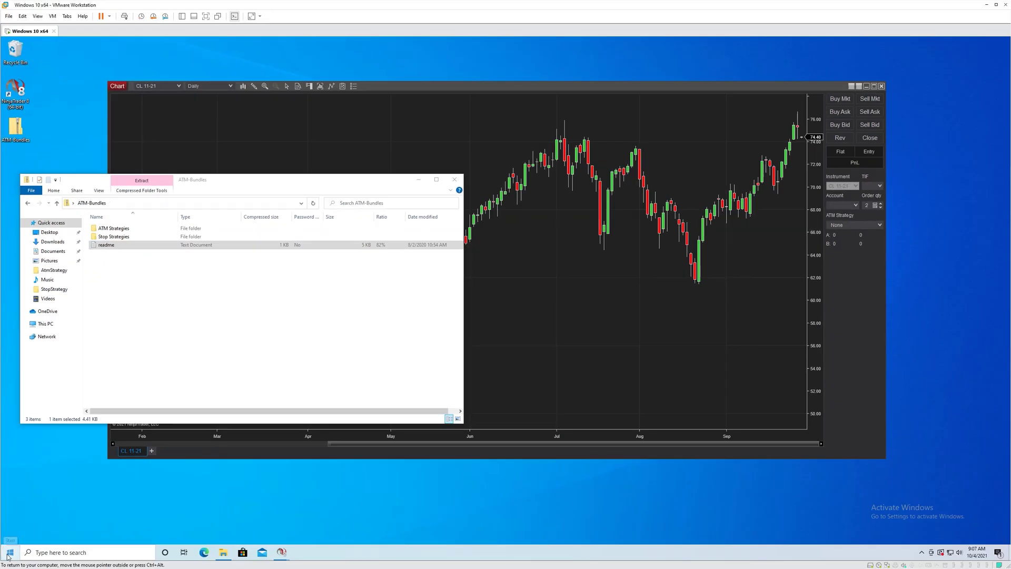
Launch a new File Explorer window and move it to the right side
right_click(9, 555)
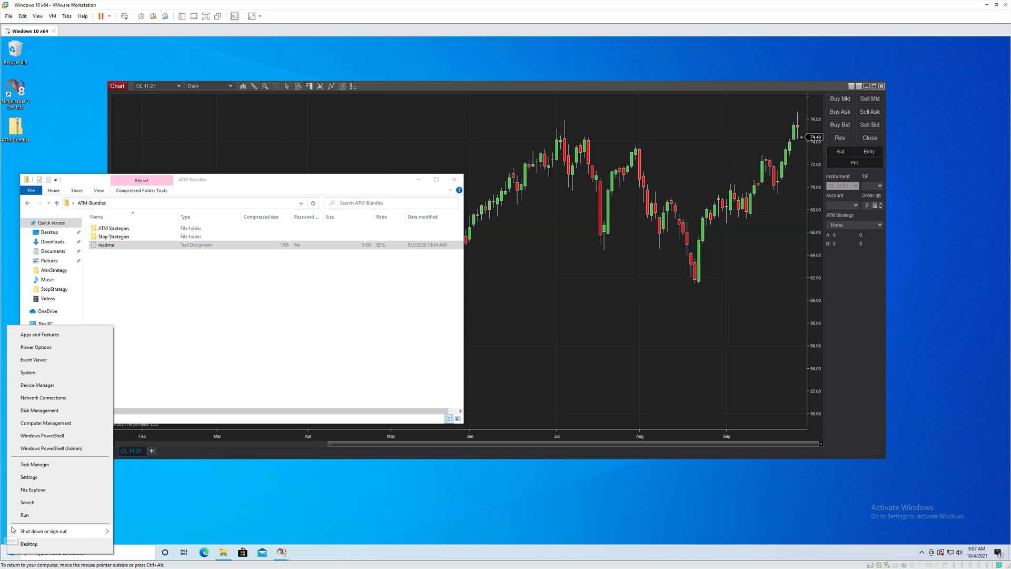
click(49, 494)
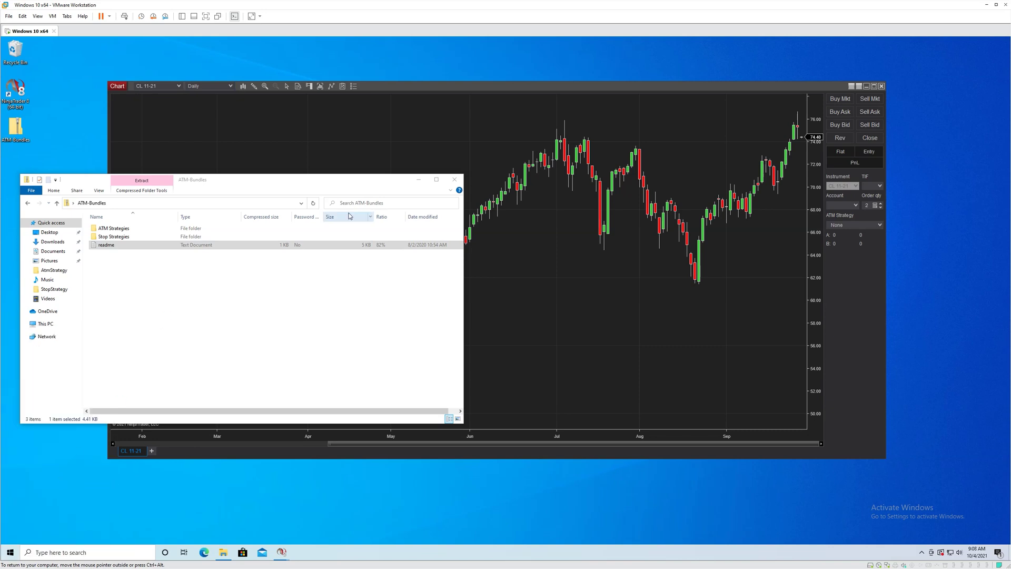
mouse_move(305, 183)
mouse_down()
mouse_move(760, 206)
mouse_move(750, 182)
mouse_up()
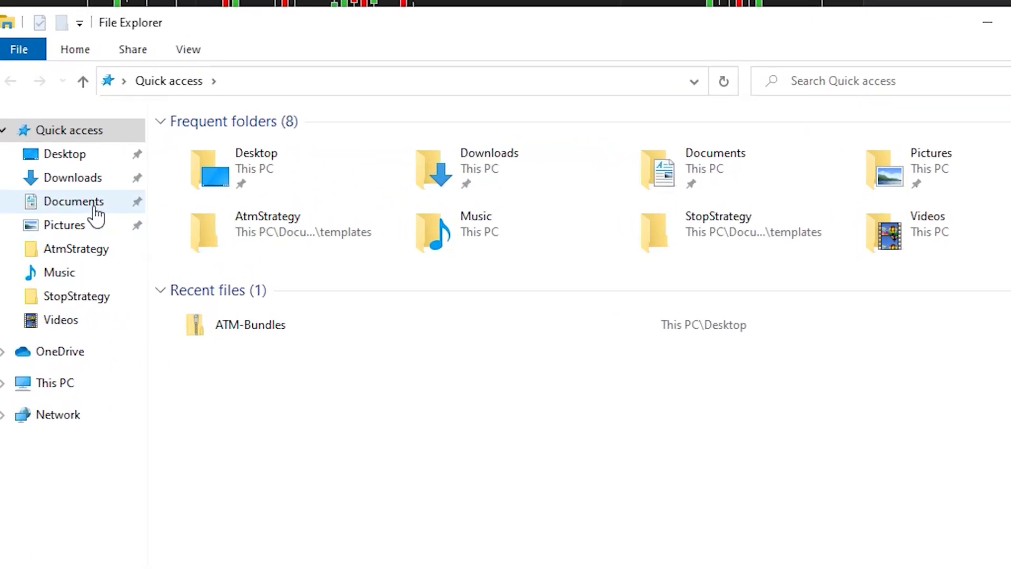
Navigate to Documents > NinjaTrader 8 > templates and open the empty AtmStrategy folder
click(96, 213)
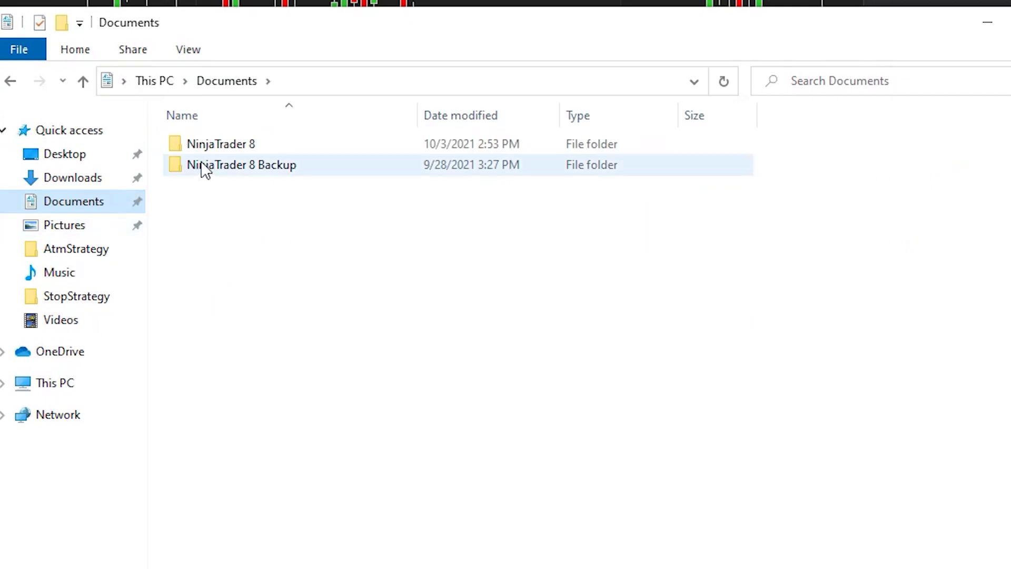
double_click(223, 141)
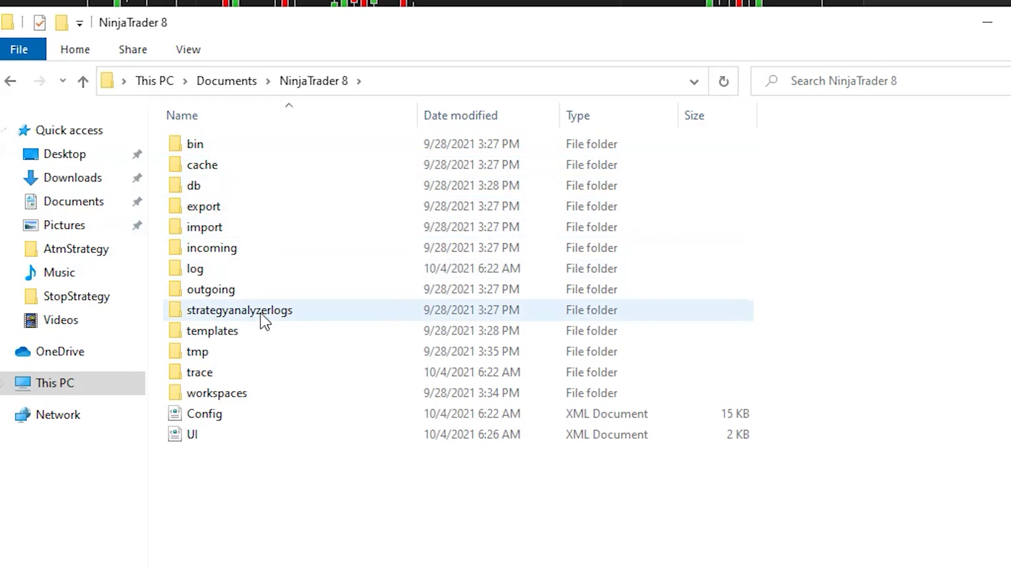
double_click(249, 330)
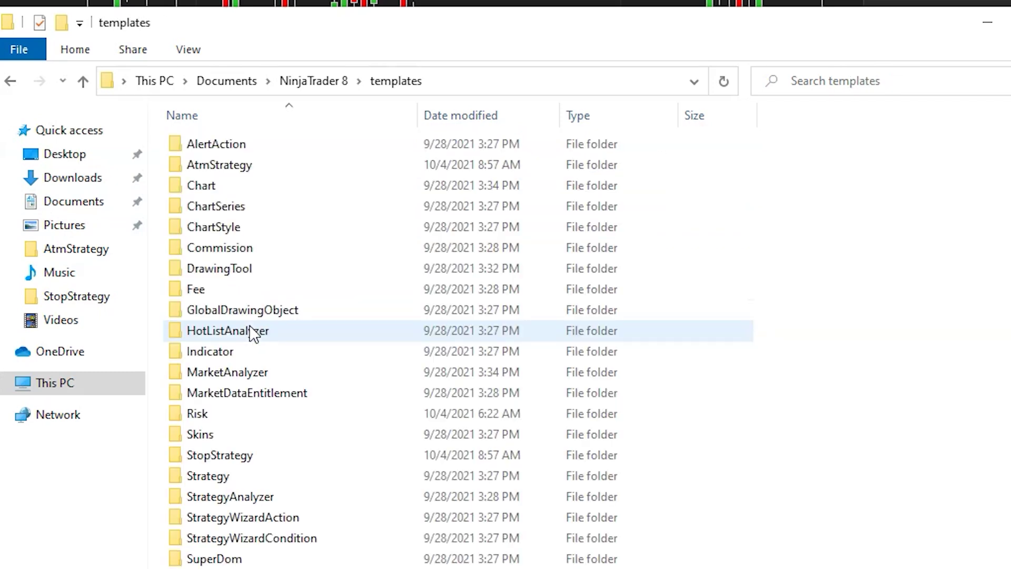
click(259, 167)
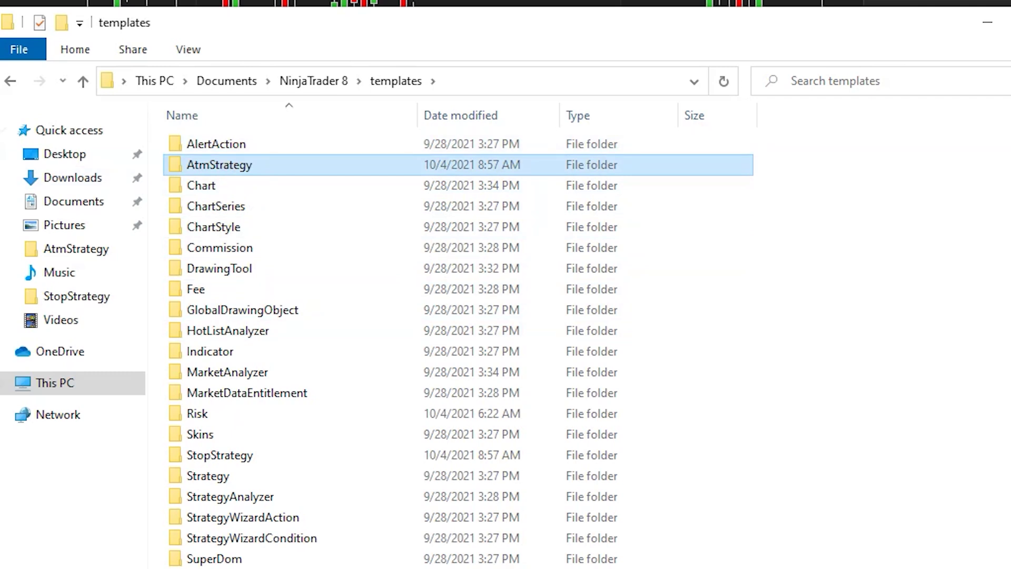
click(246, 456)
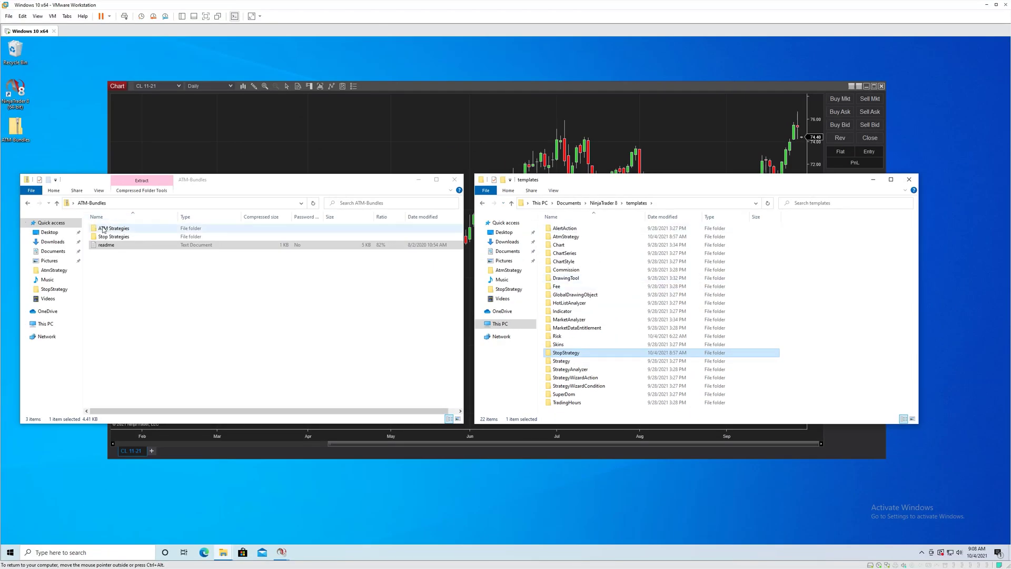
double_click(561, 237)
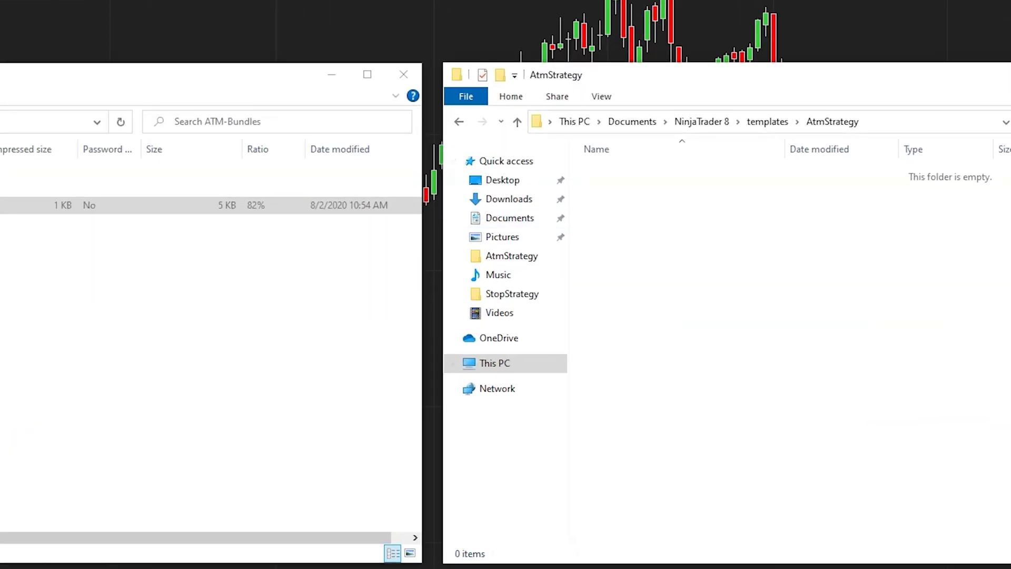
Select all 11 XML files in the archive's ATM Strategies folder and drag them into AtmStrategy
key(BackSpace)
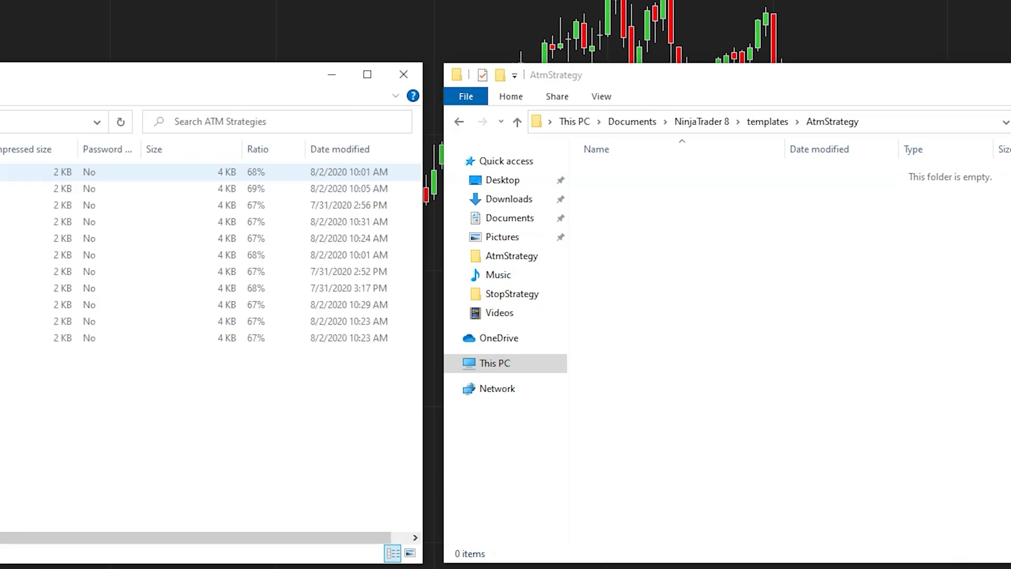
mouse_move(311, 369)
mouse_down()
mouse_move(241, 154)
mouse_move(244, 162)
mouse_up()
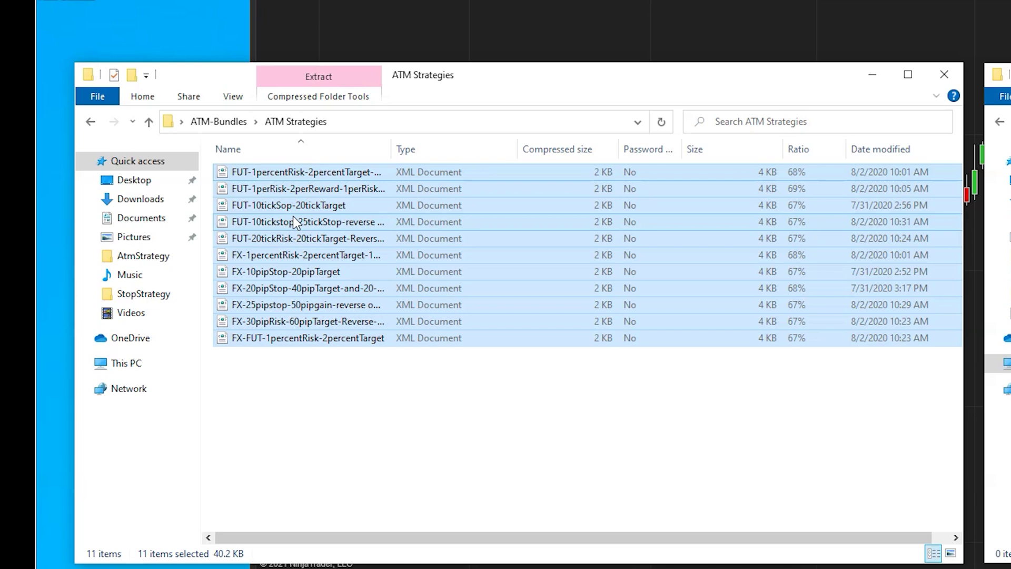
drag(293, 216, 367, 338)
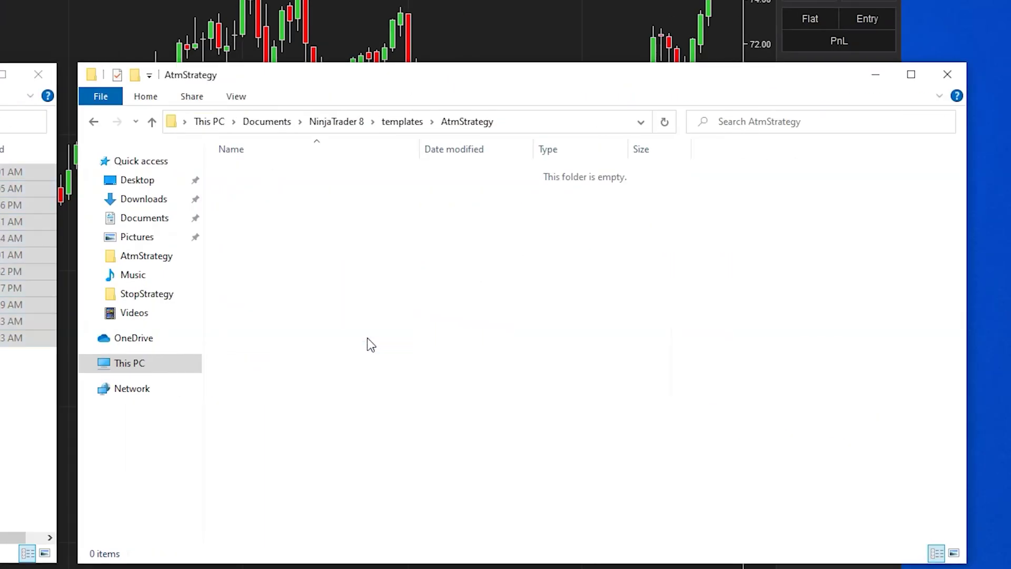
mouse_move(503, 311)
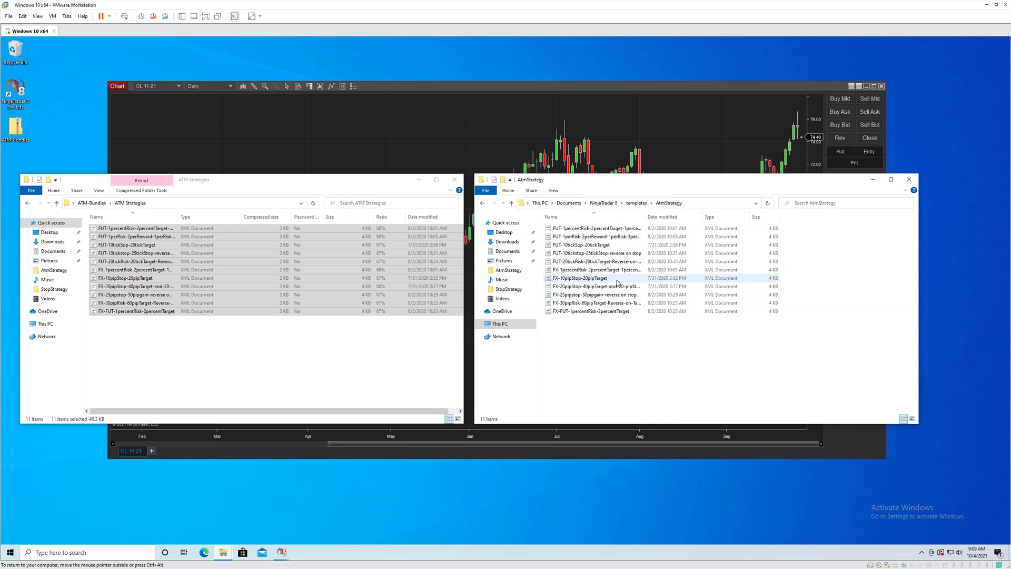
Browse the program's templates folder at C:\Program Files (x86)\NinjaTrader 8\templates
click(529, 324)
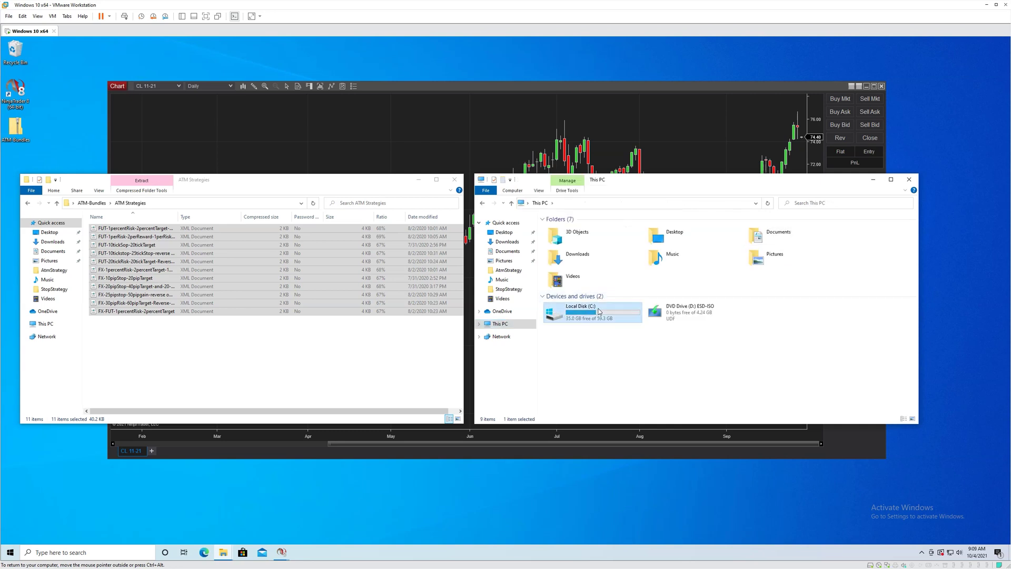
double_click(599, 310)
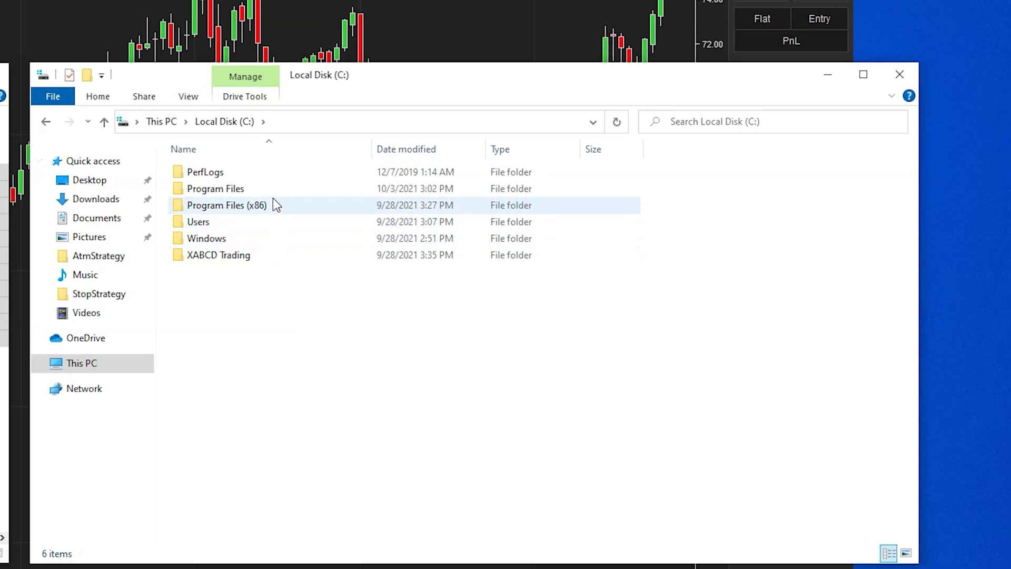
double_click(272, 202)
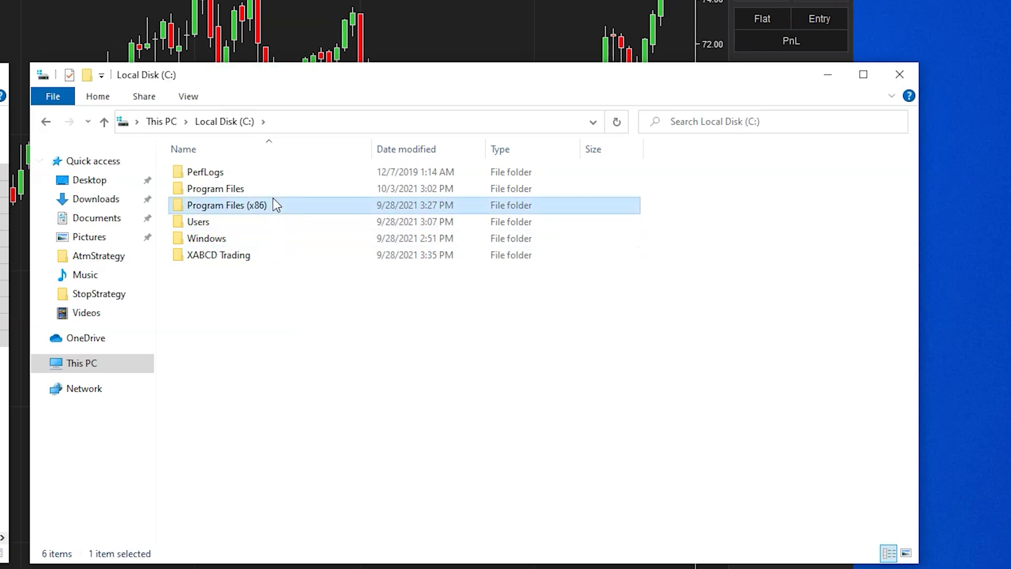
double_click(267, 240)
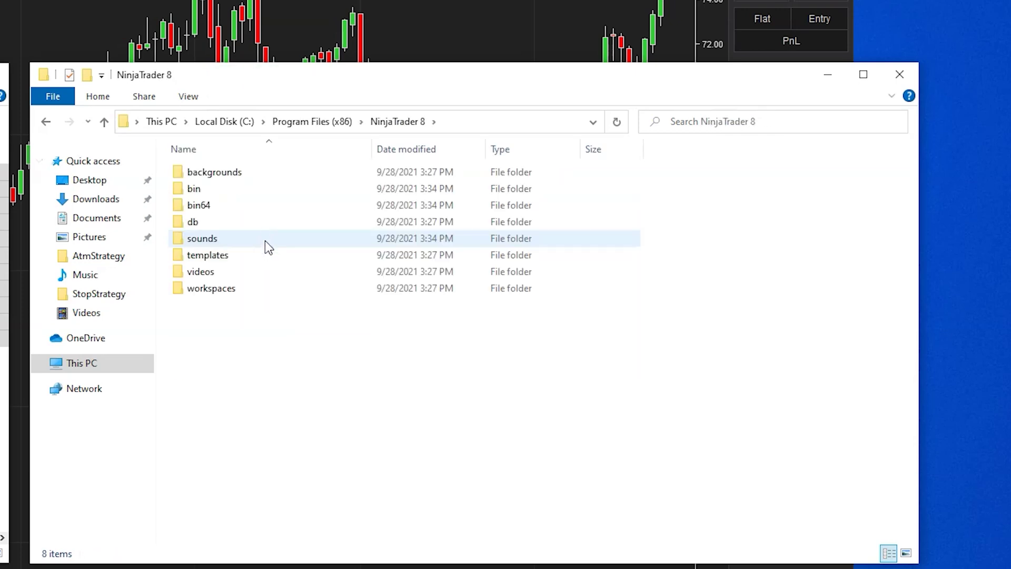
double_click(263, 254)
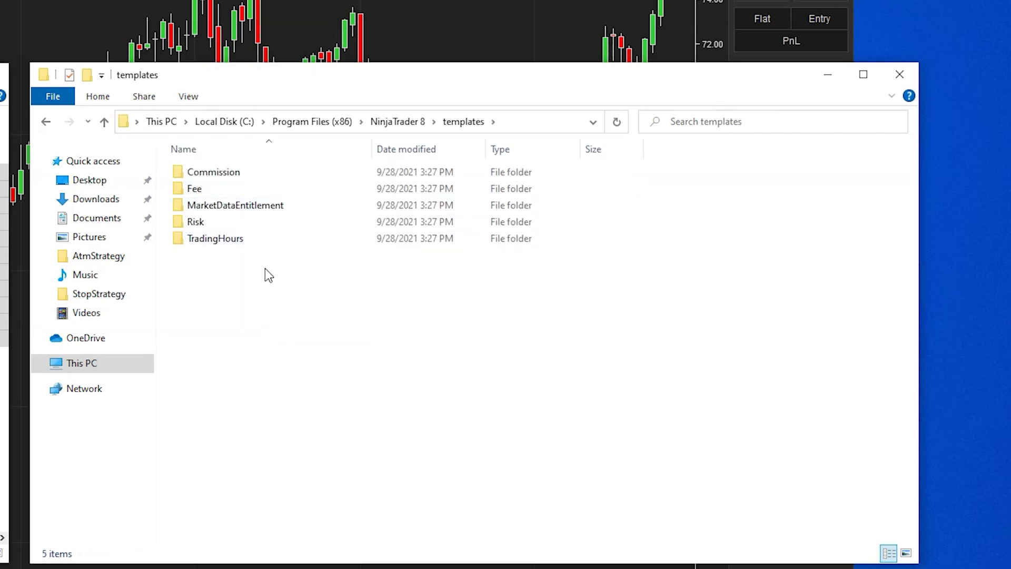
double_click(277, 218)
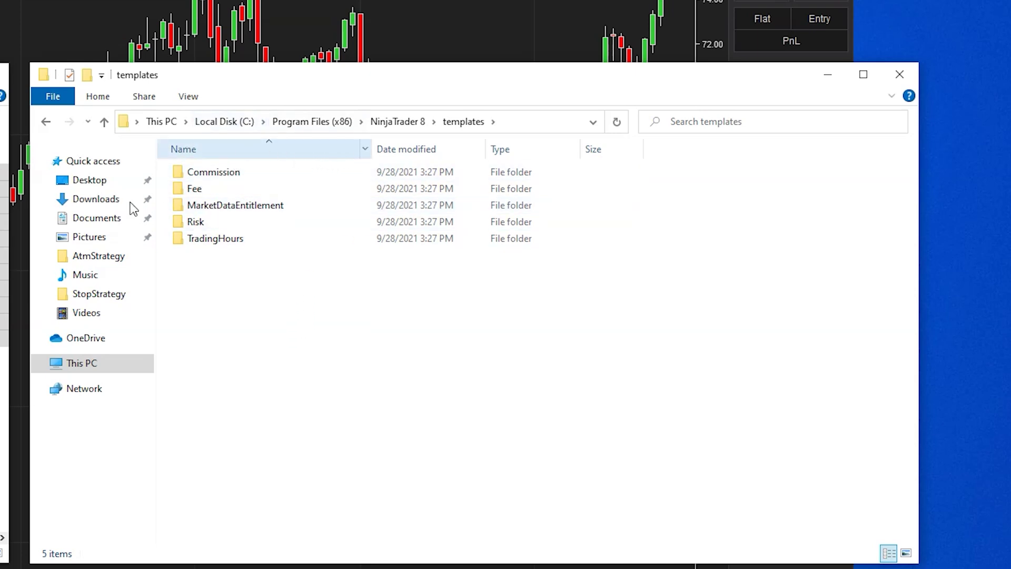
Open Documents\NinjaTrader 8\templates\AtmStrategy to confirm the eleven copied templates are there
click(108, 220)
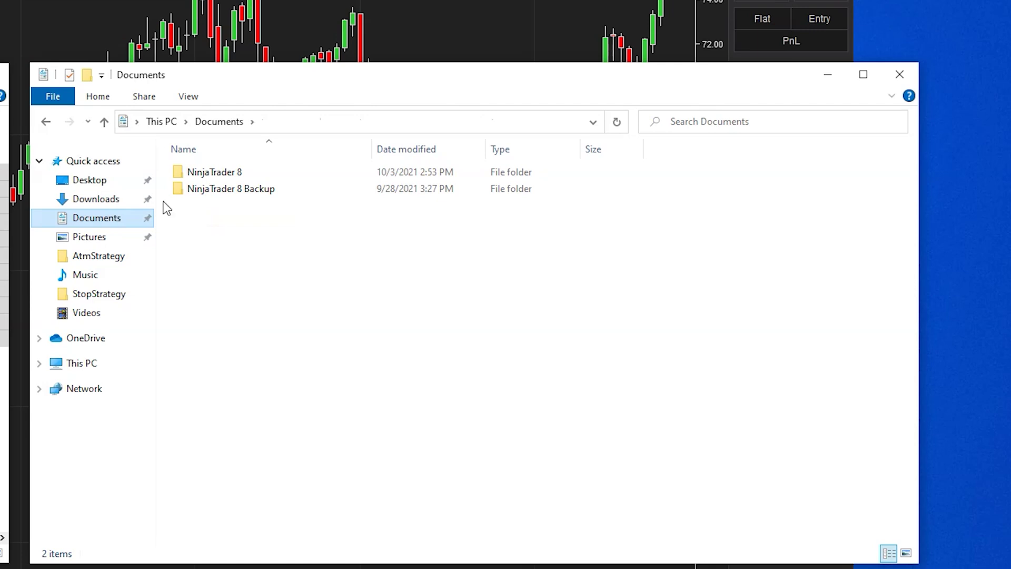
double_click(239, 173)
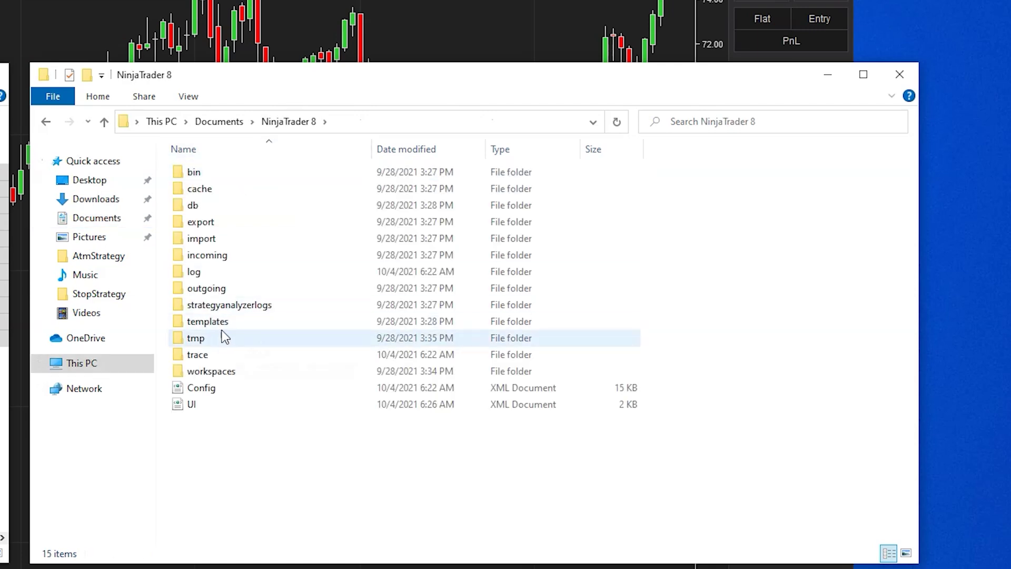
click(234, 317)
double_click(234, 316)
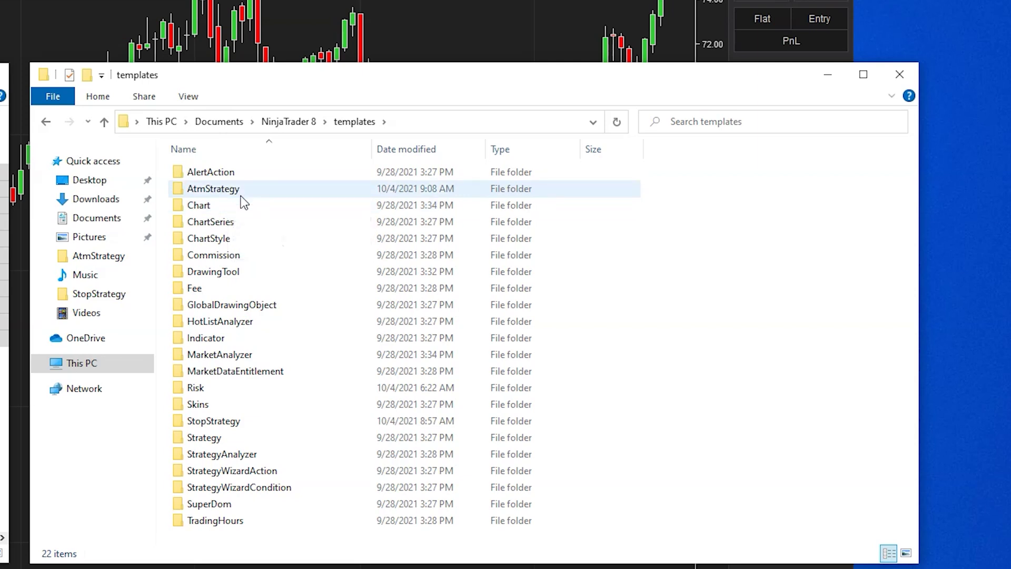
click(239, 195)
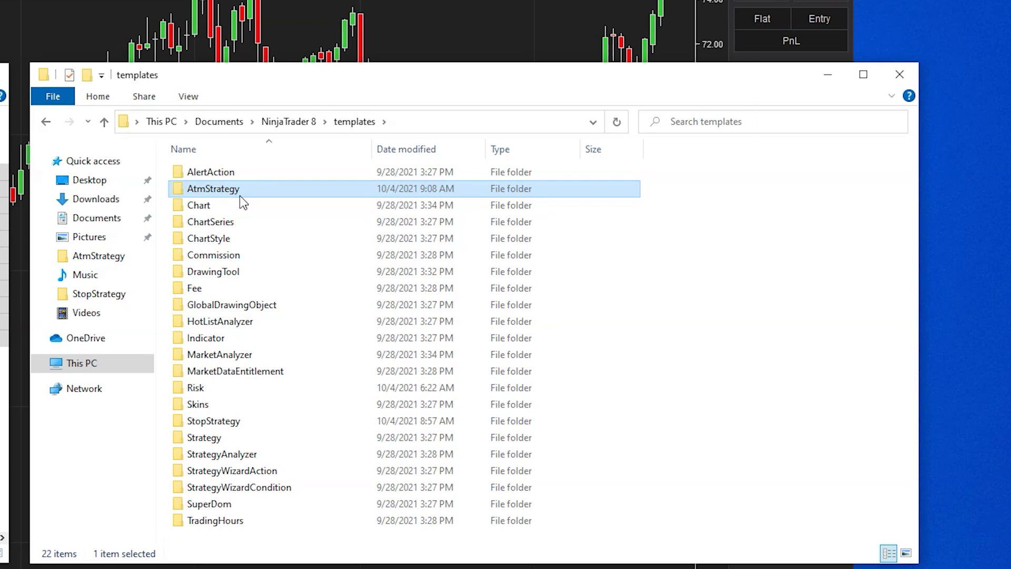
double_click(239, 196)
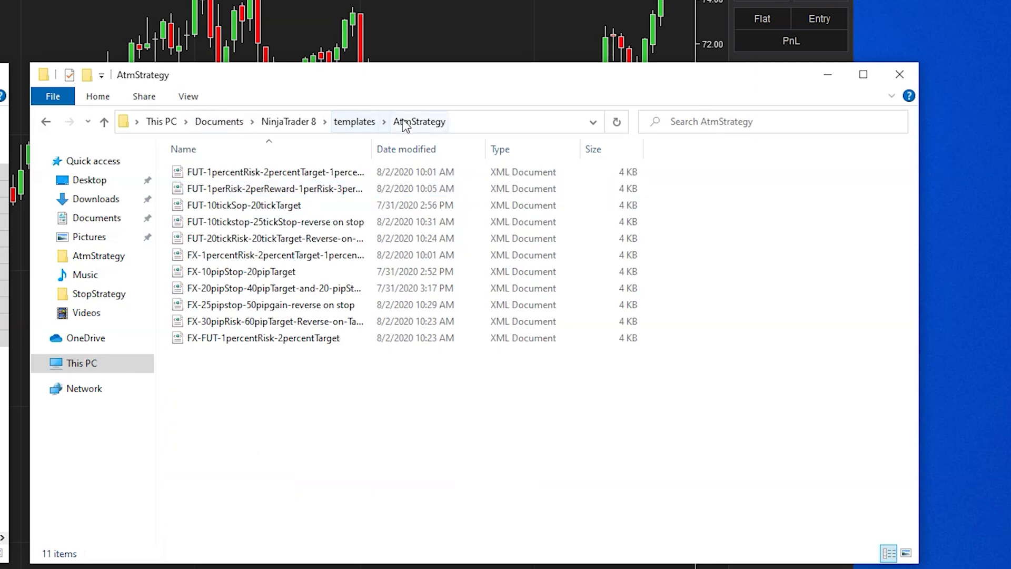
Open the empty StopStrategy folder and drag the twelve stop strategy XML files into it
click(349, 123)
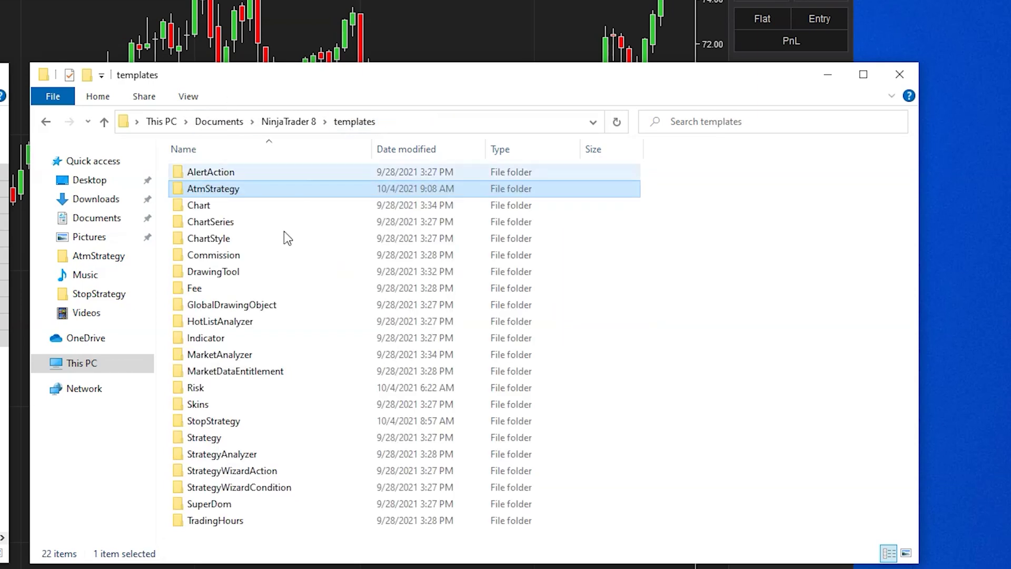
double_click(227, 424)
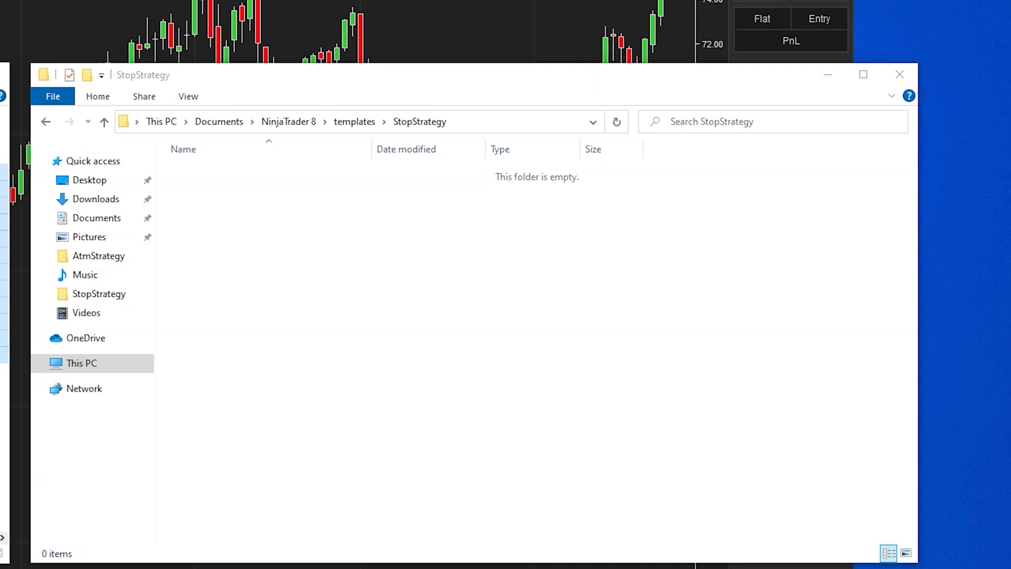
drag(4, 332, 330, 381)
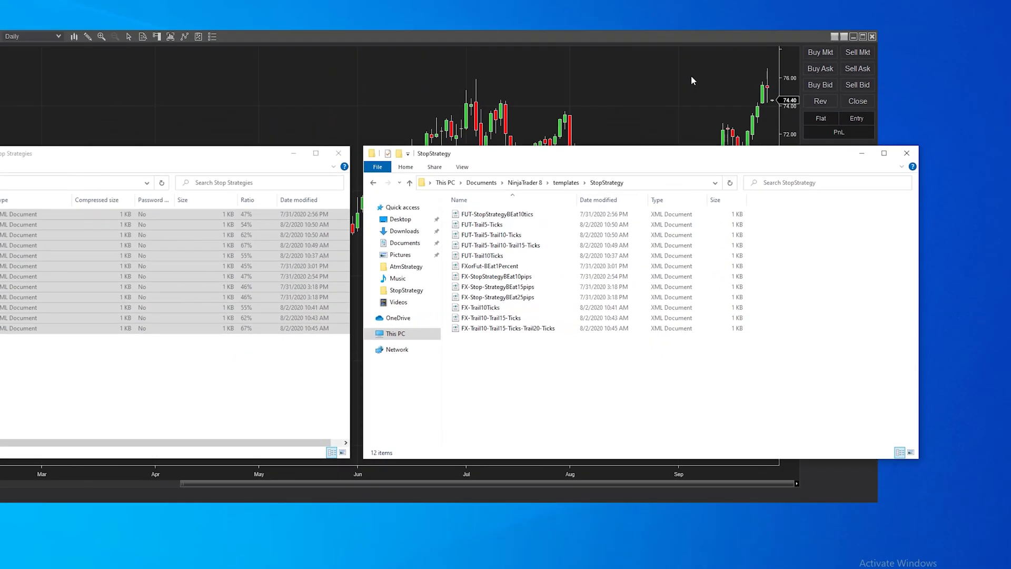
Choose FUT-10tickSop-20tickTarget as the chart's ATM strategy, check its stop strategy list, then cancel
click(737, 120)
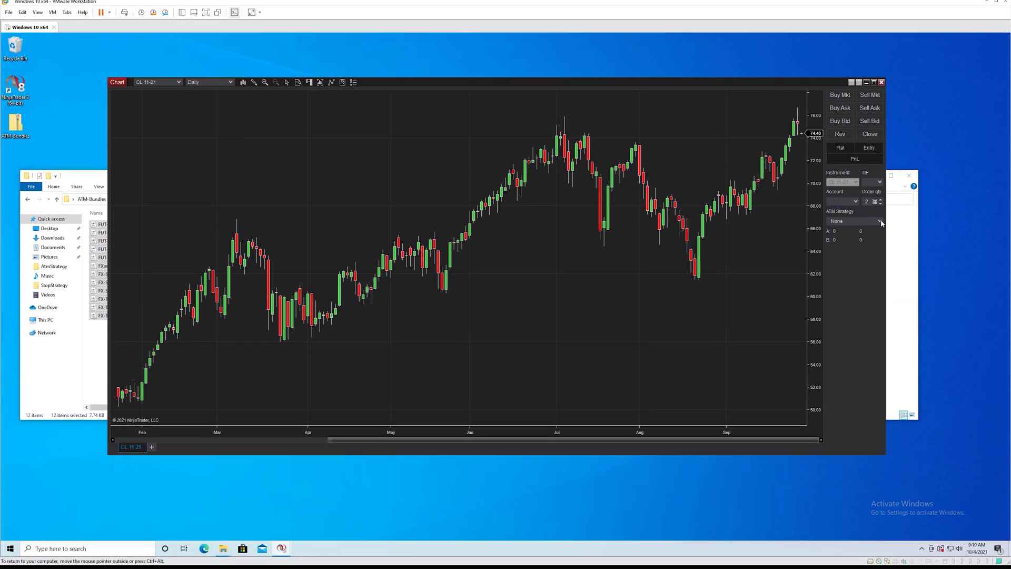
click(880, 222)
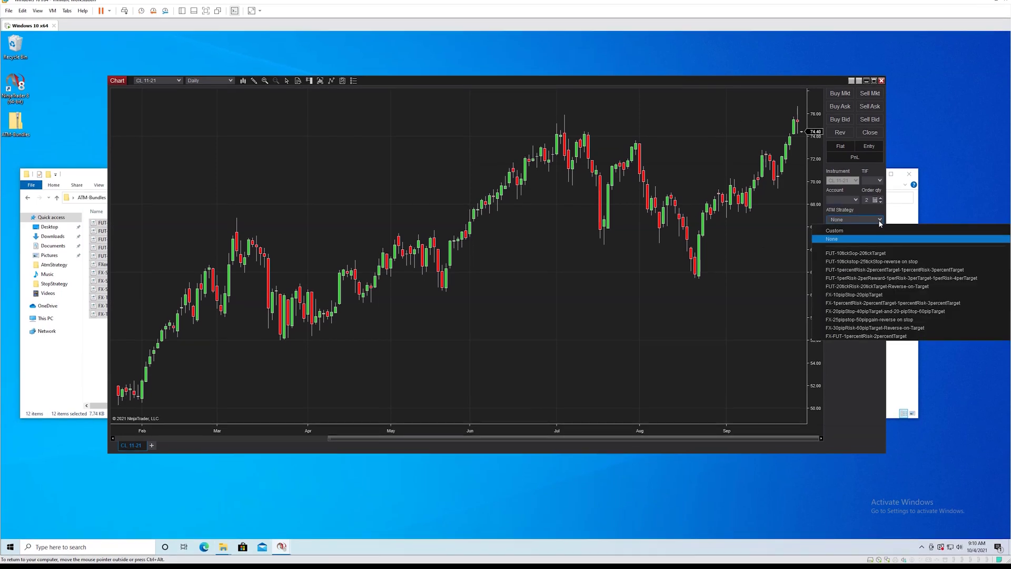
click(872, 248)
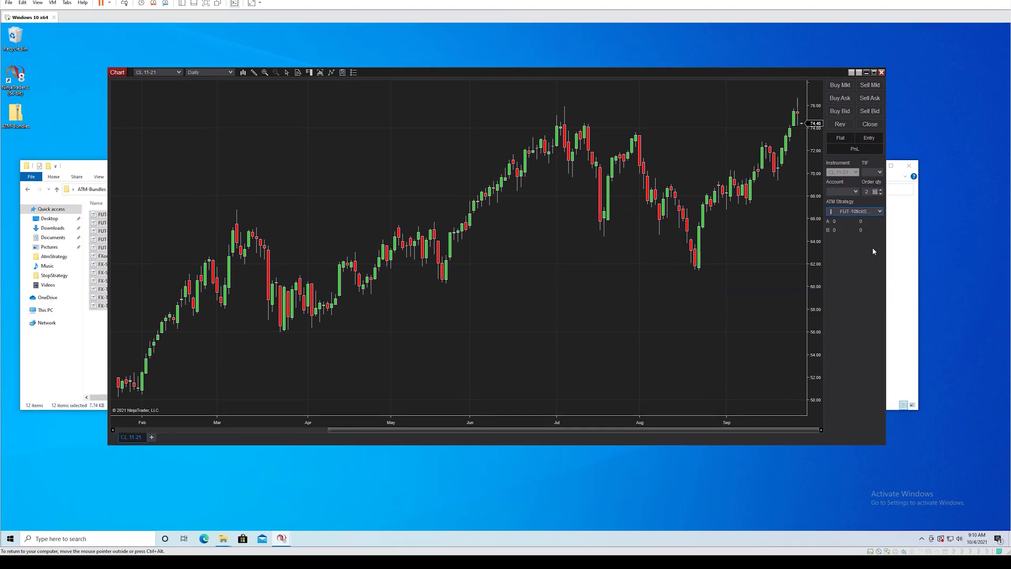
click(867, 208)
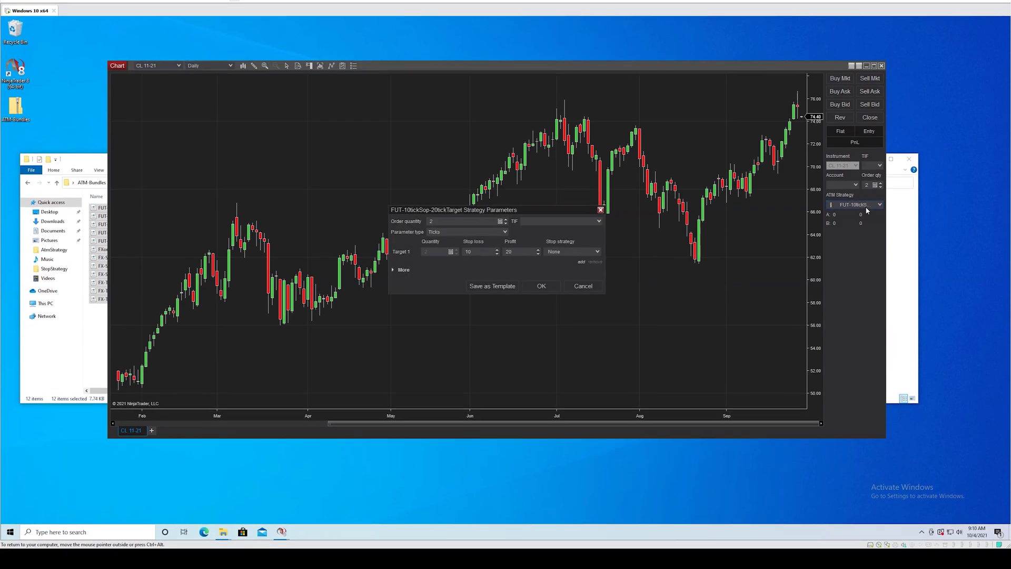
click(551, 247)
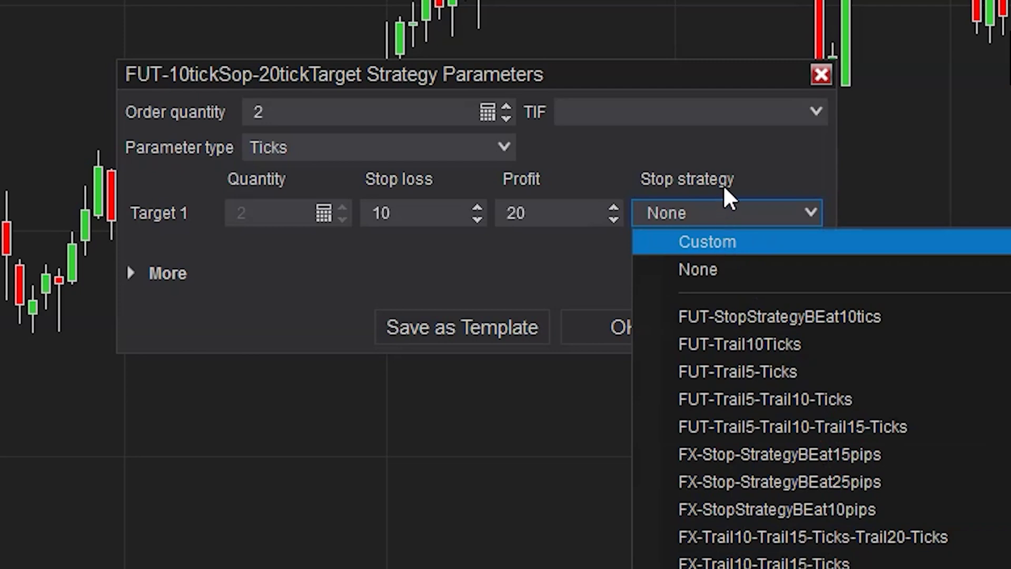
click(734, 190)
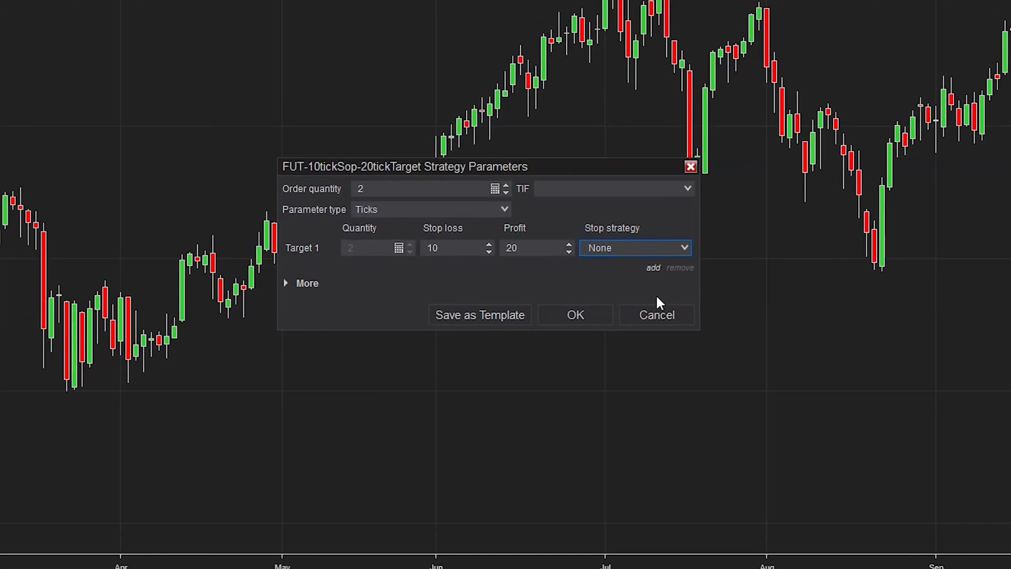
click(629, 307)
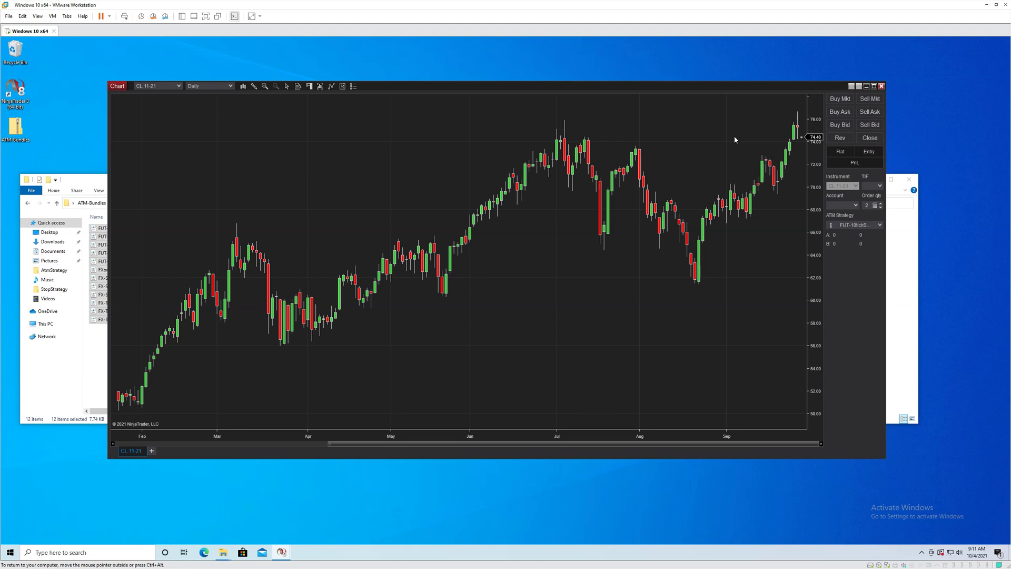
right_click(20, 120)
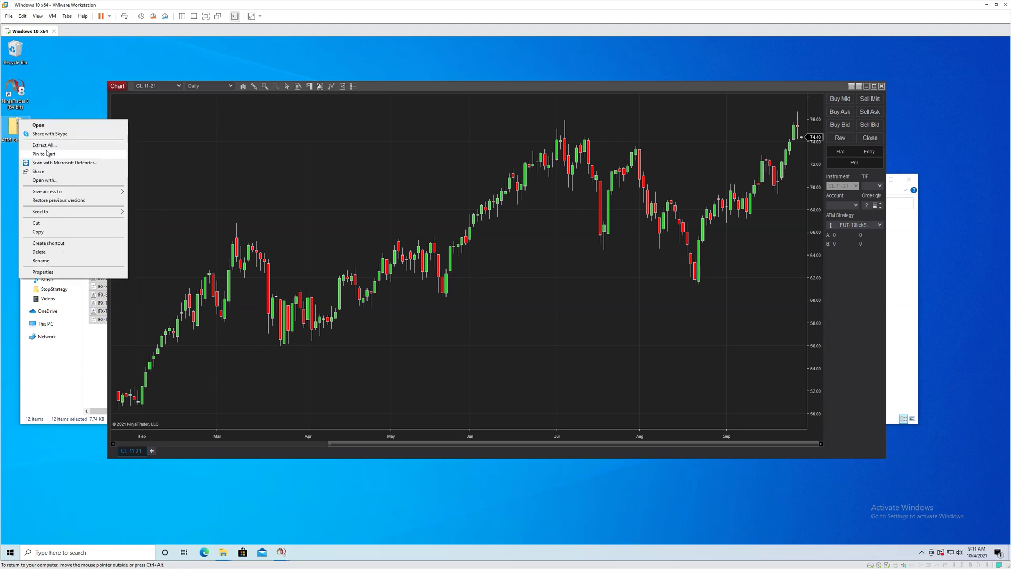
click(57, 70)
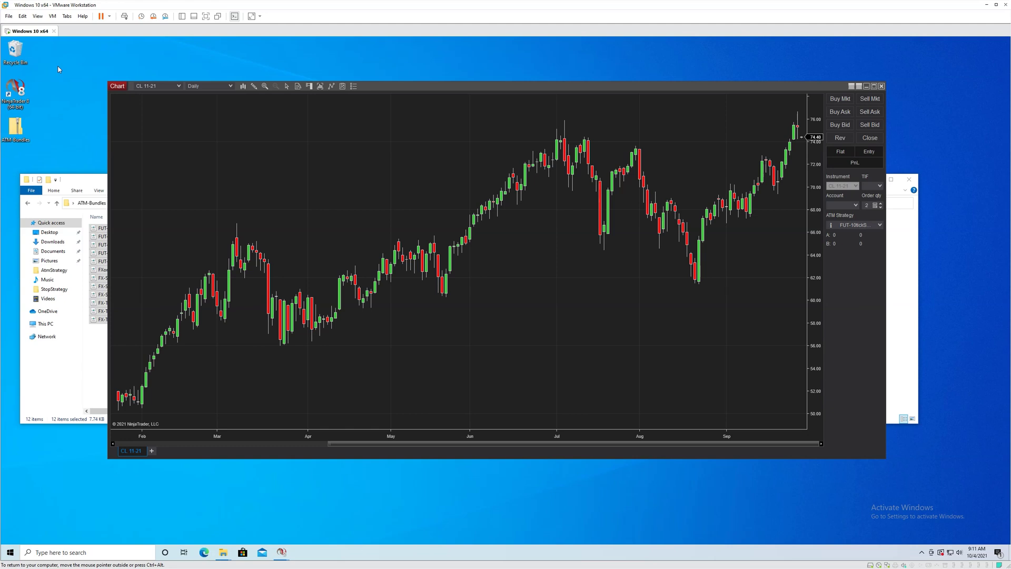